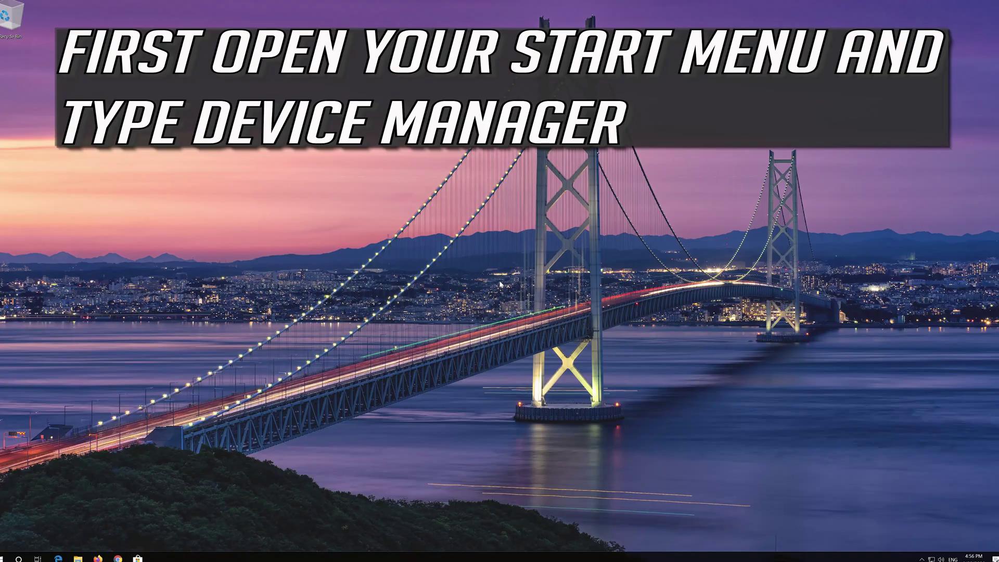
# - Search the Start menu for 'device manager' and open Device Manager
pyautogui.press('super')
pyautogui.write('dev')
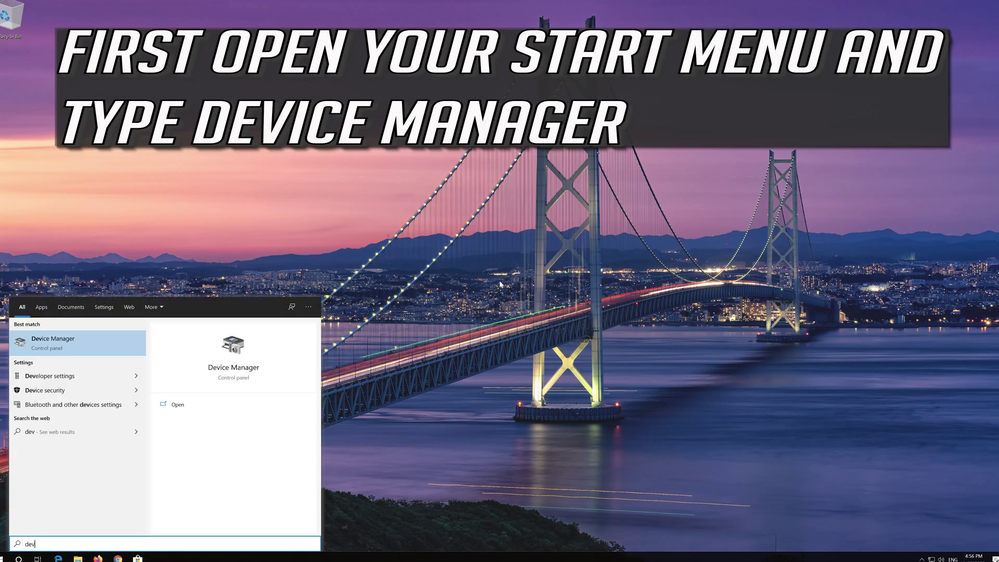
pyautogui.write('ice manager')
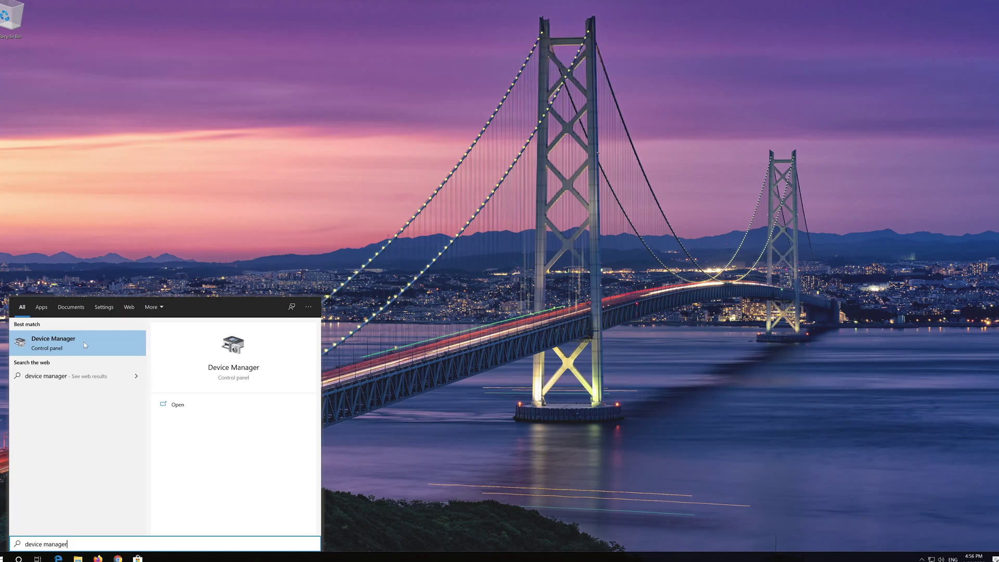
pyautogui.click(84, 345)
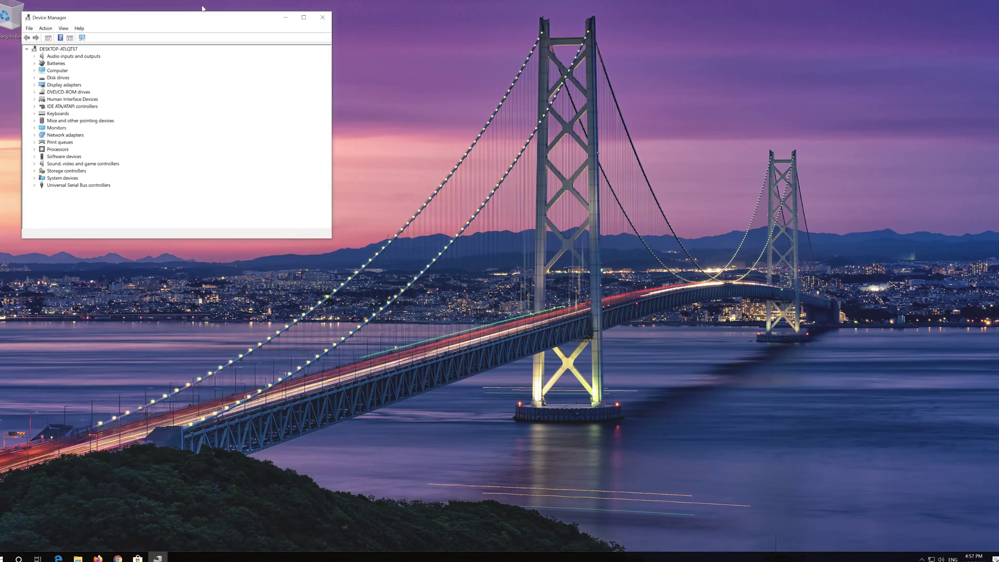
# - Centre Device Manager, expand Display adapters and open the VirtualBox Graphics Adapter's properties
pyautogui.moveTo(178, 18)
pyautogui.mouseDown()
pyautogui.moveTo(412, 125)
pyautogui.moveTo(482, 131)
pyautogui.mouseUp()
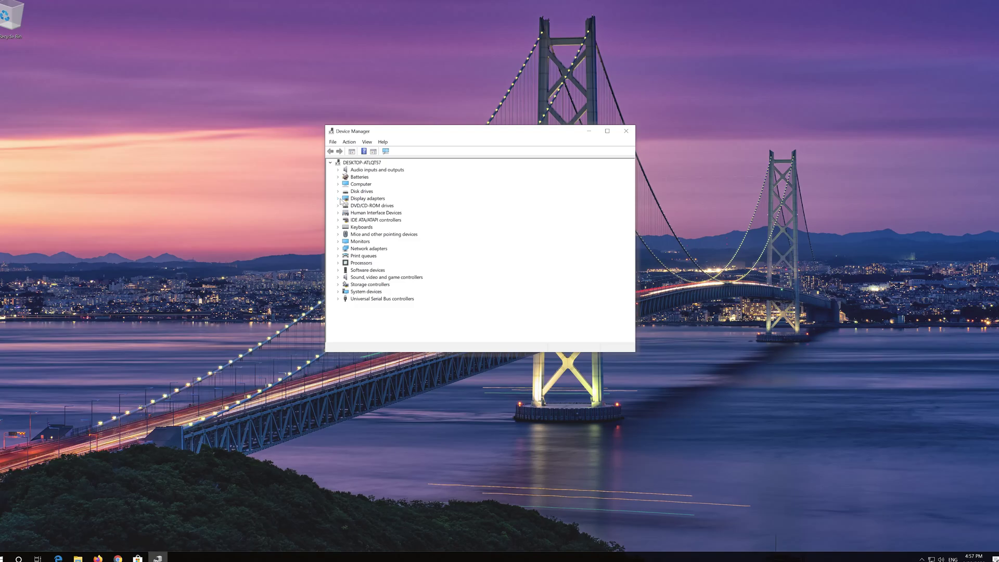
pyautogui.click(339, 199)
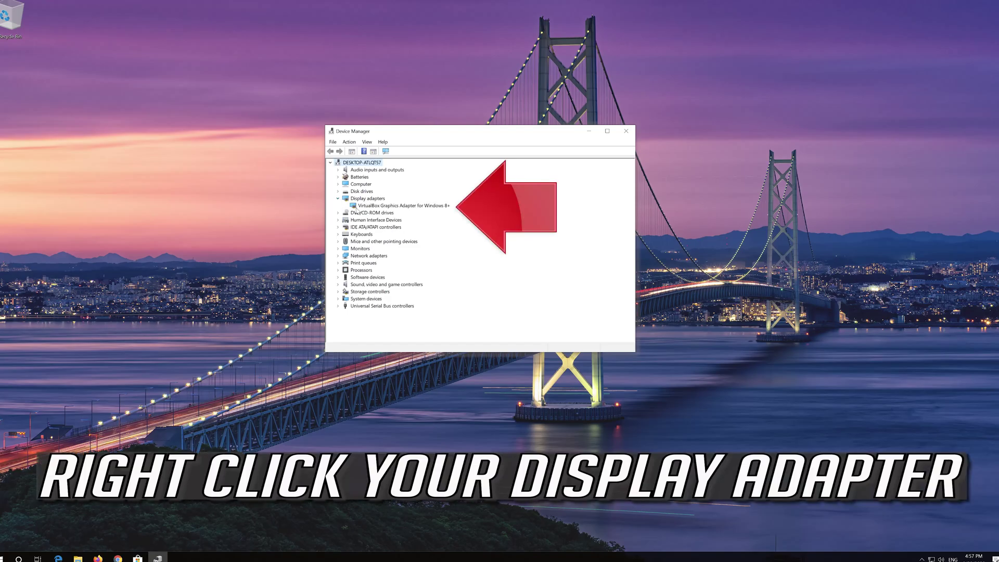
pyautogui.click(357, 208)
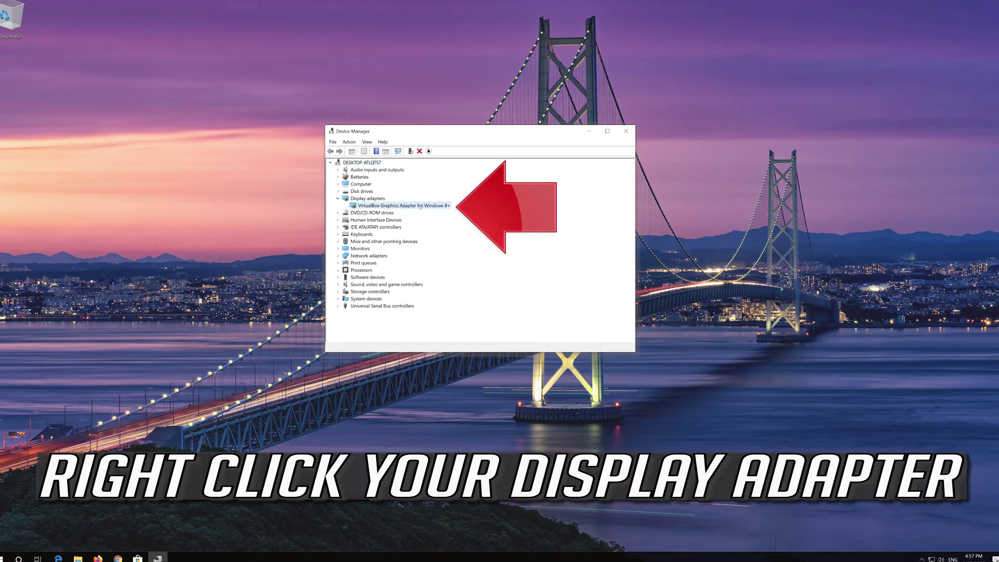
pyautogui.rightClick(428, 209)
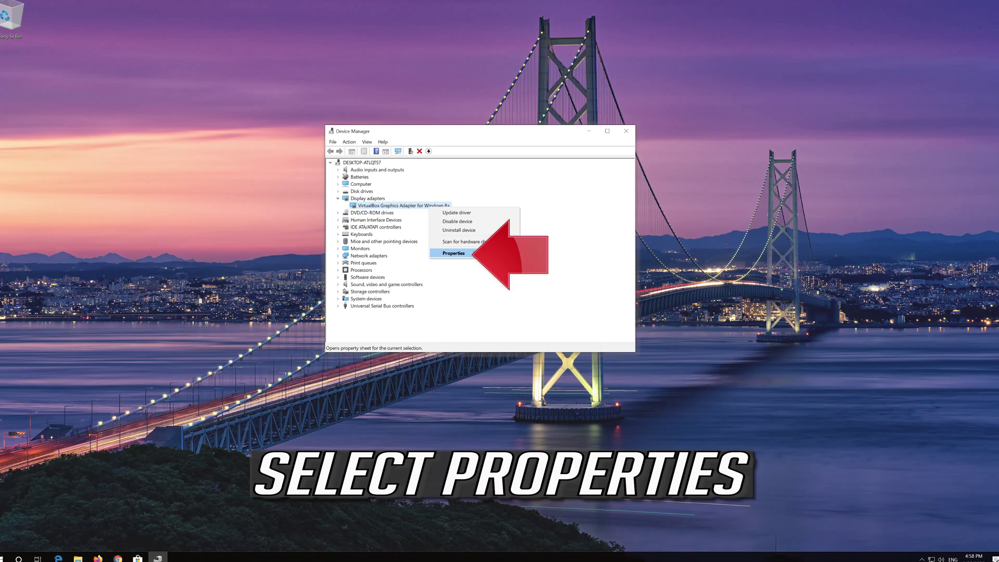
pyautogui.click(474, 254)
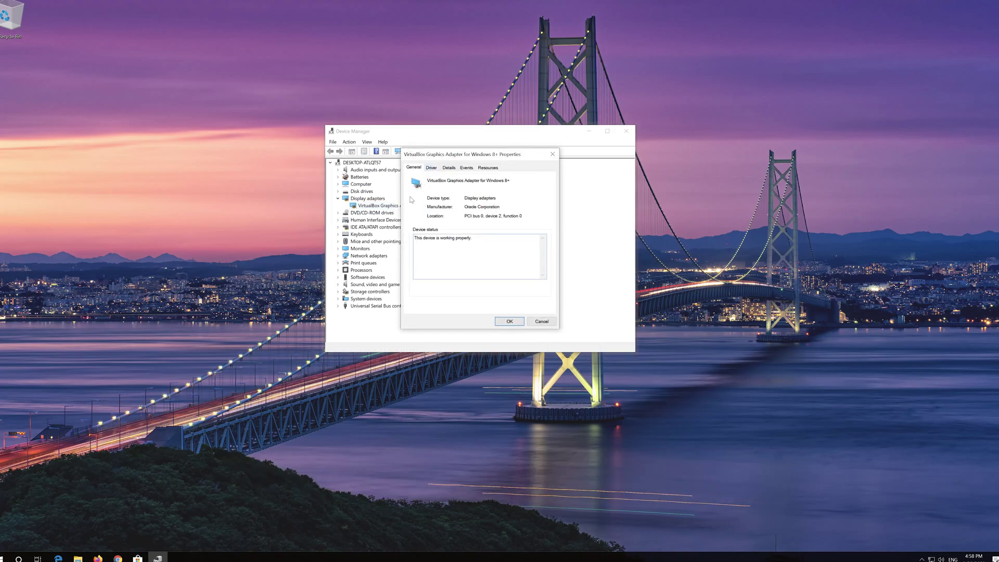
# - Launch Update Driver from the VirtualBox Graphics Adapter's Driver tab
pyautogui.click(430, 168)
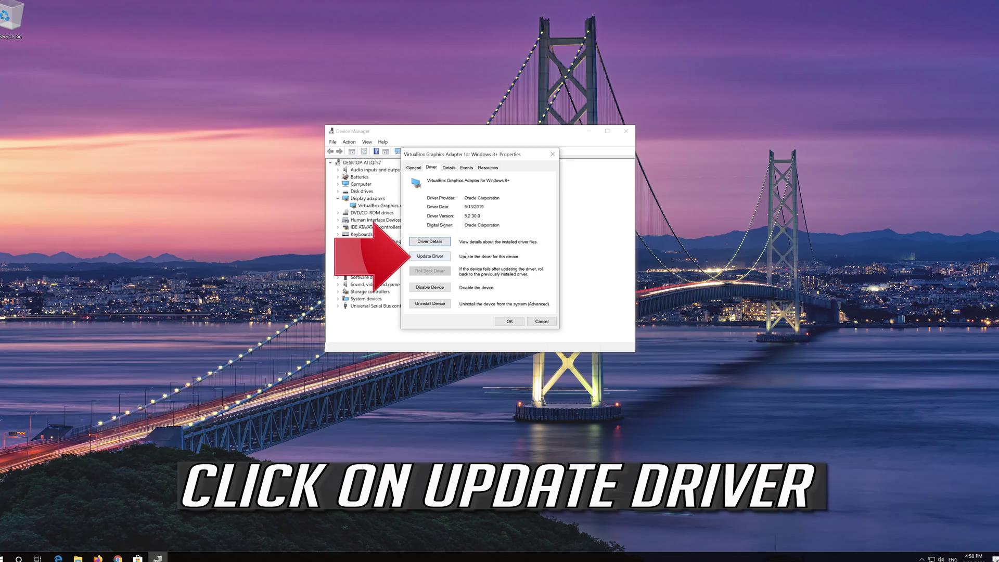
pyautogui.click(430, 257)
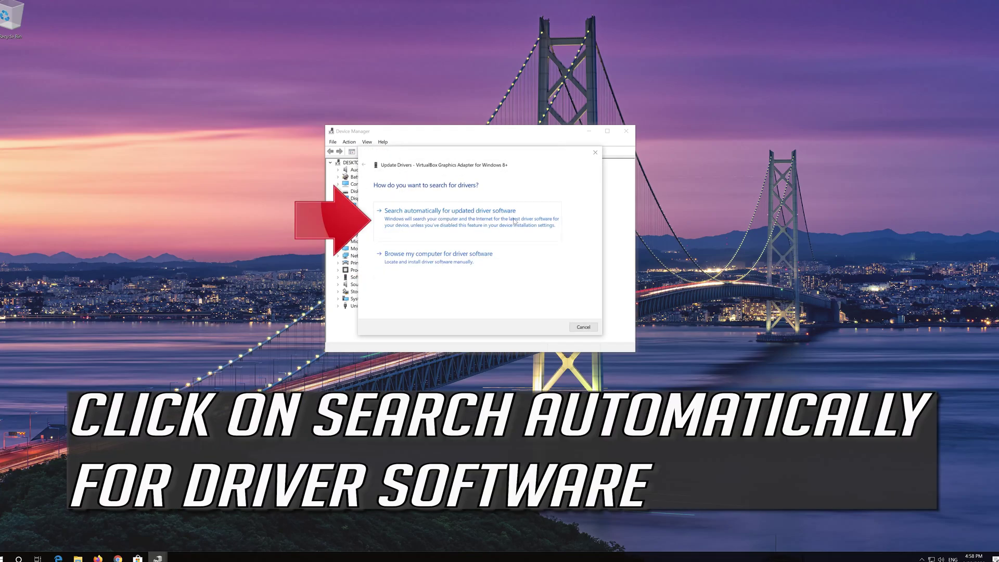
# - Search automatically for a newer VirtualBox driver, then follow the Windows Update link
pyautogui.click(455, 227)
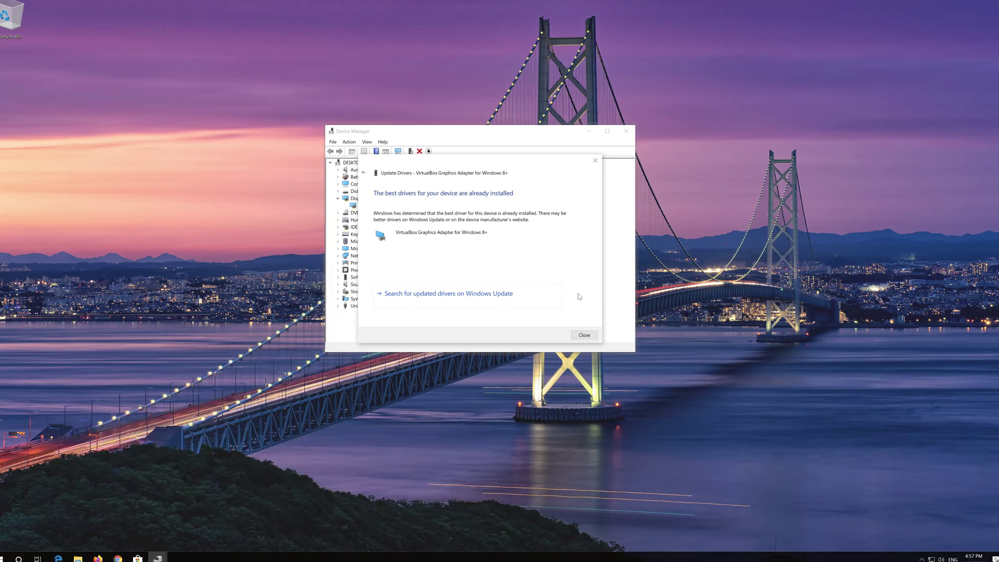
pyautogui.click(436, 294)
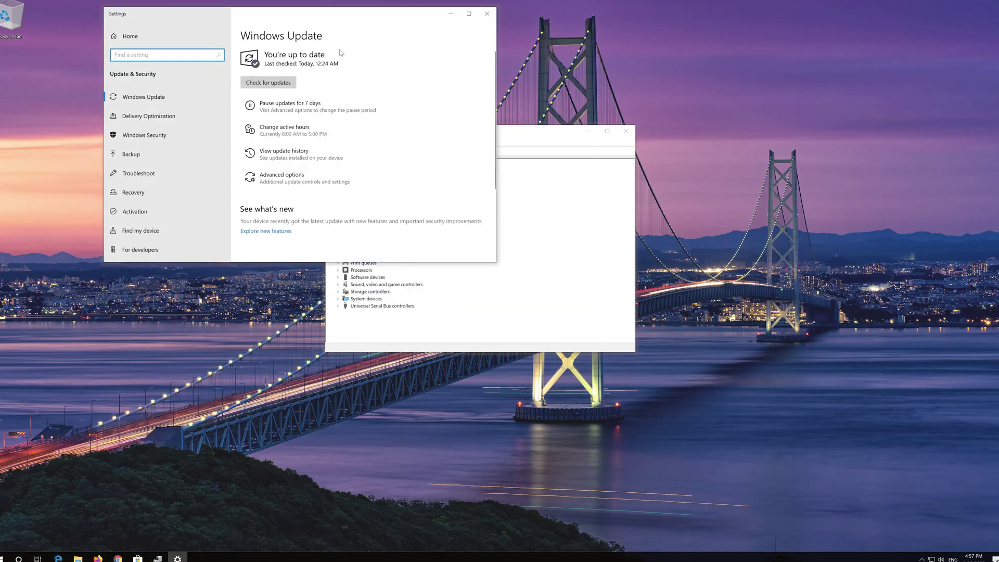
# - Centre the Settings window and check for available Windows updates
pyautogui.moveTo(340, 23); pyautogui.dragTo(521, 118)
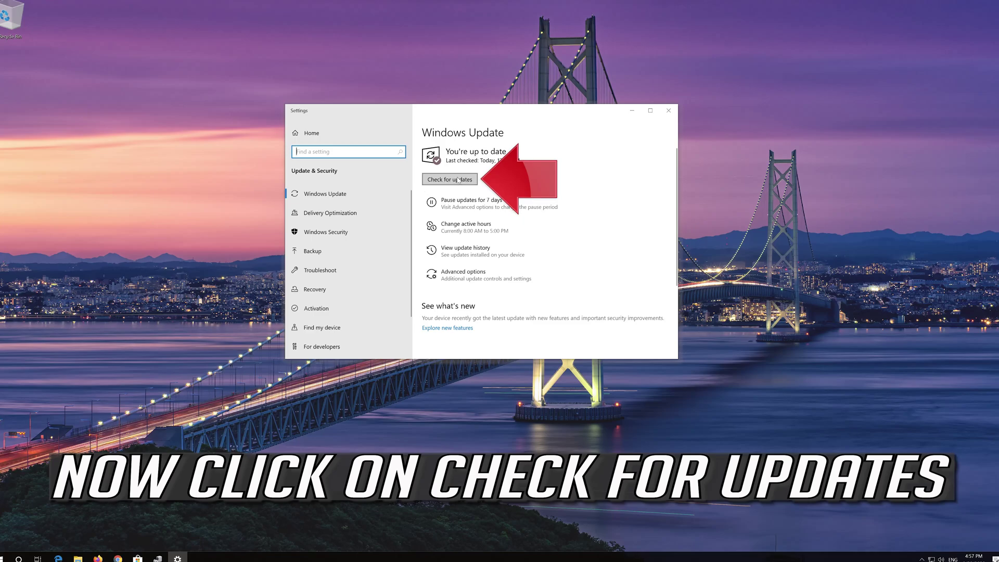
pyautogui.click(458, 180)
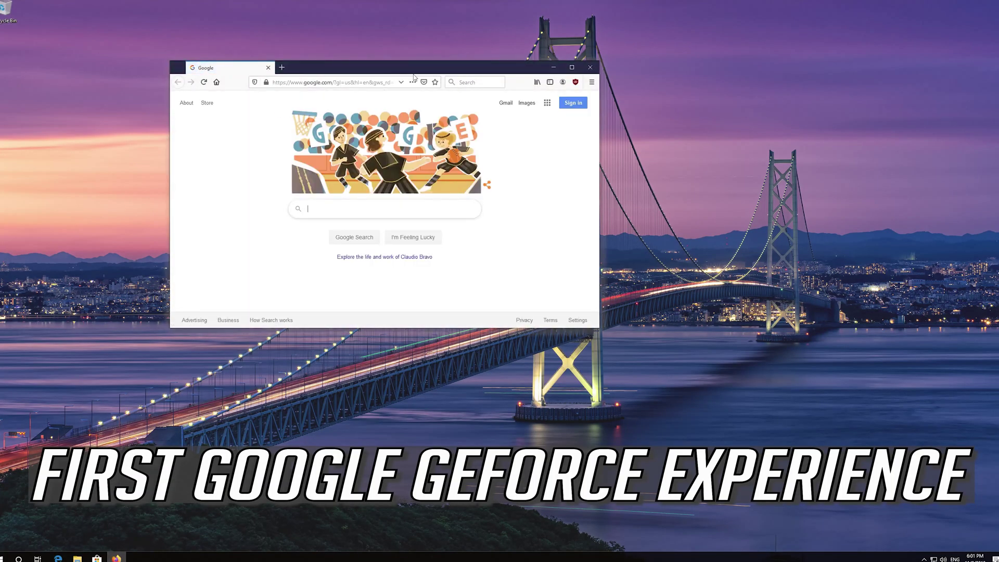
# - Search Google for 'geforce experience' in Firefox and open NVIDIA's GeForce Experience page
pyautogui.moveTo(417, 72); pyautogui.dragTo(491, 138)
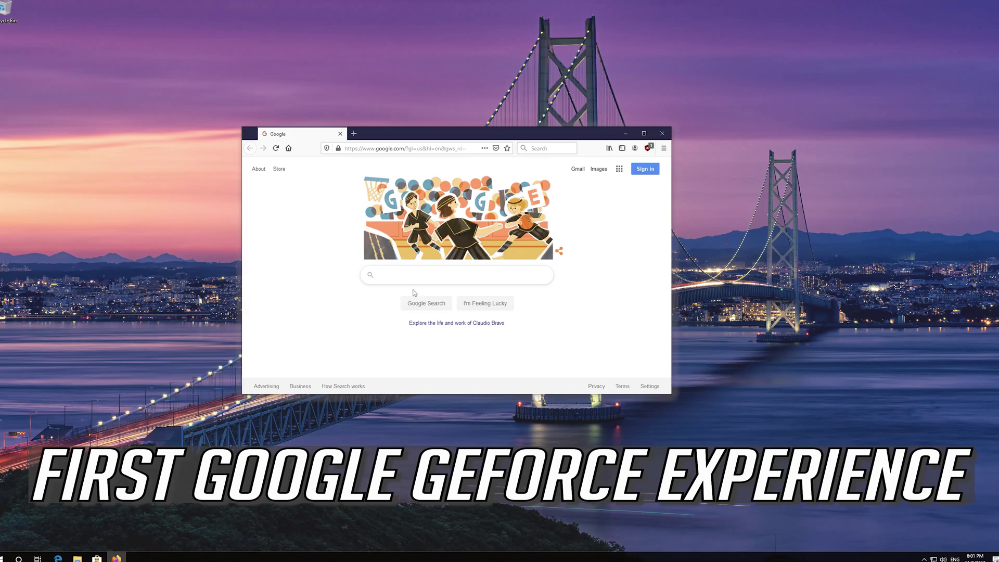
pyautogui.write('geforce e')
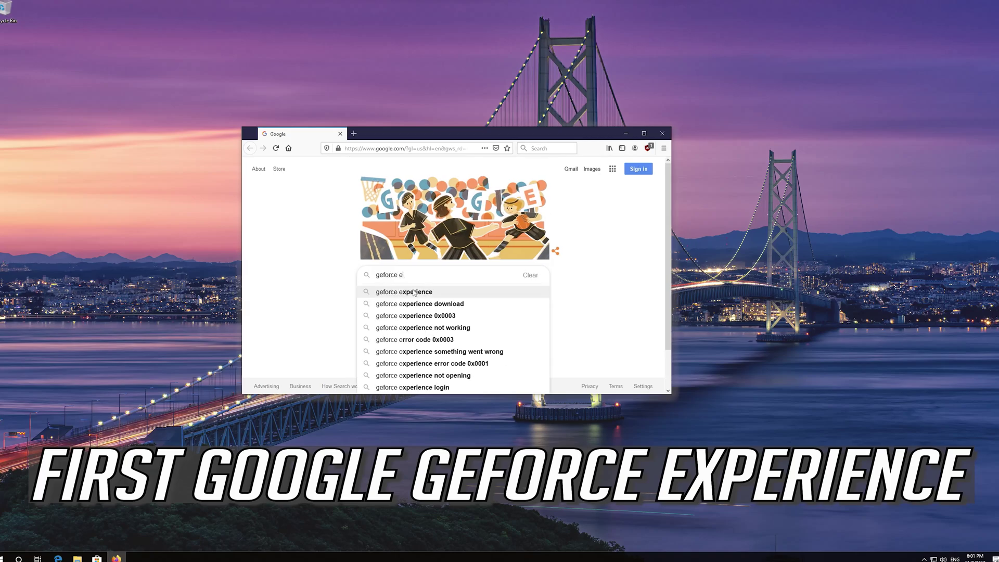
pyautogui.write('xperie')
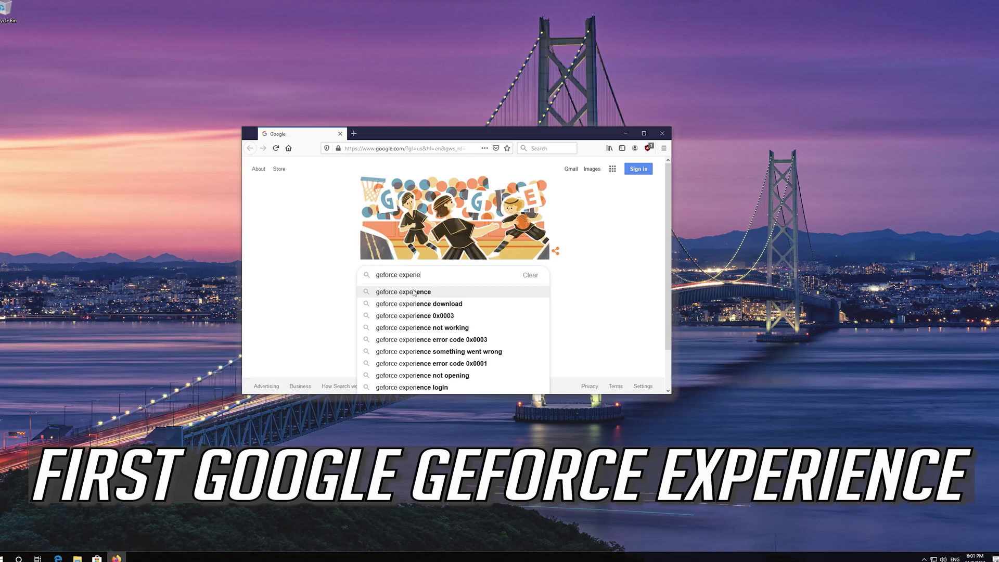
pyautogui.write('nce')
pyautogui.click(413, 293)
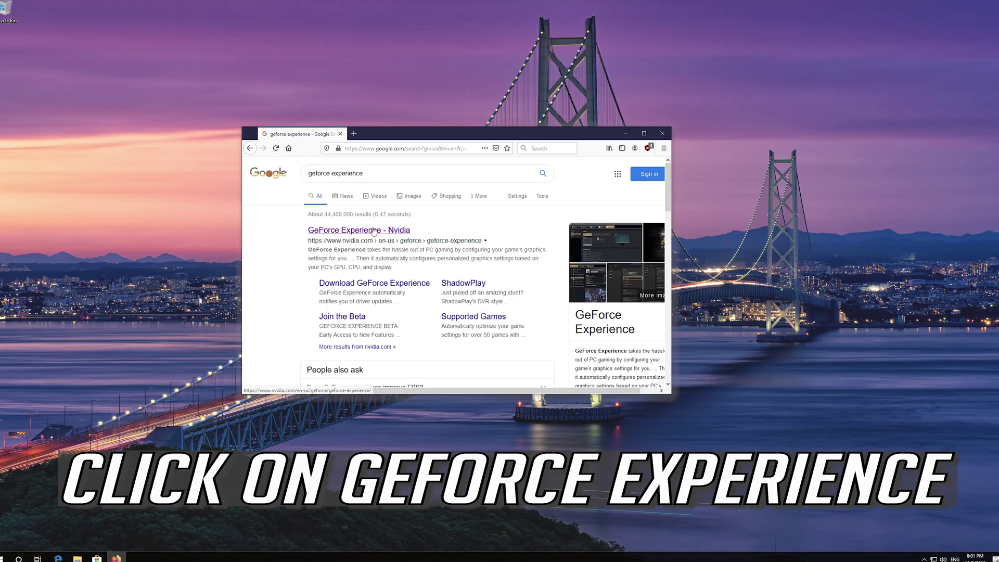
pyautogui.click(374, 231)
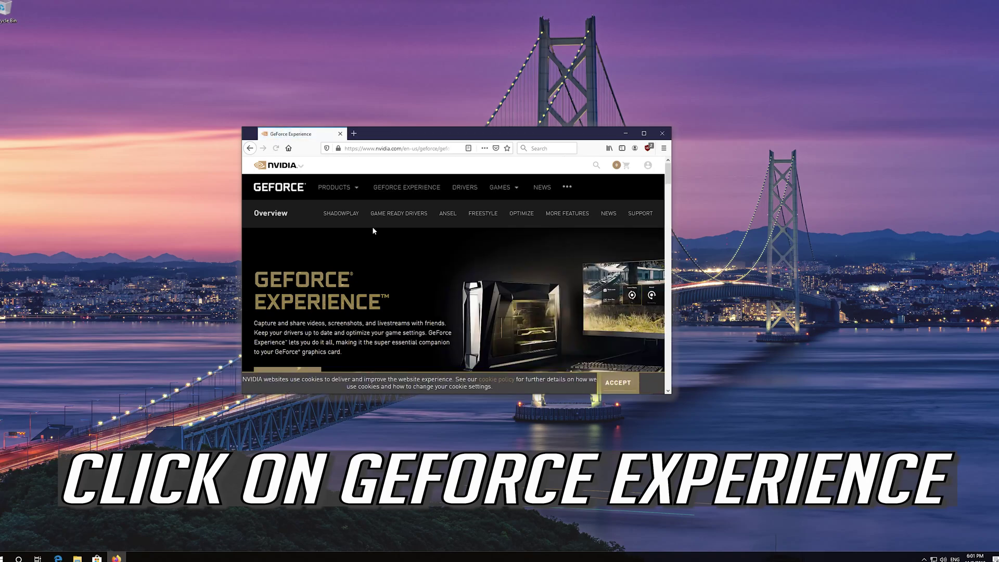
pyautogui.scroll(-3, 372, 230)
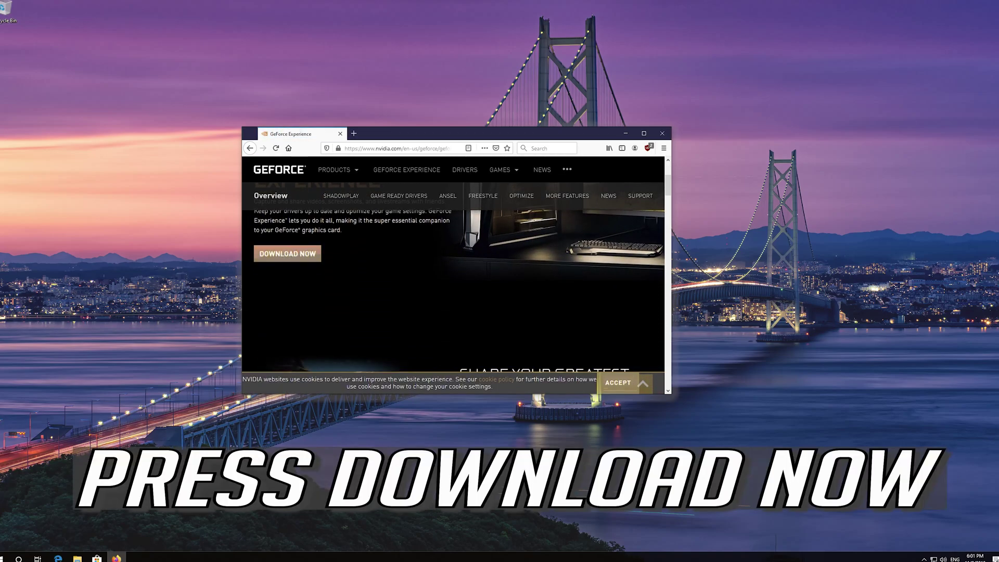
# - Download the 116 MB GeForce Experience installer, check its progress, and close Firefox
pyautogui.click(284, 262)
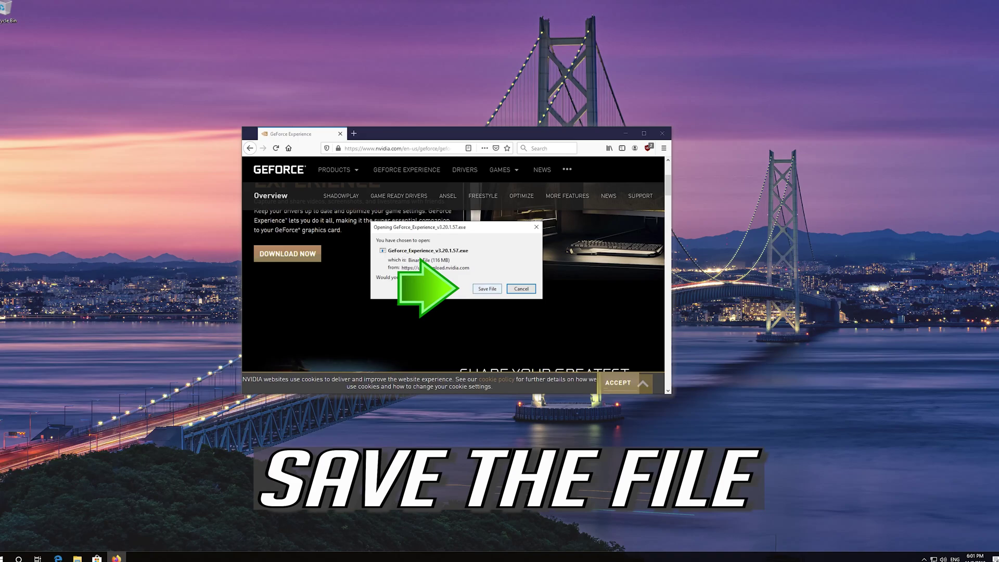
pyautogui.click(484, 289)
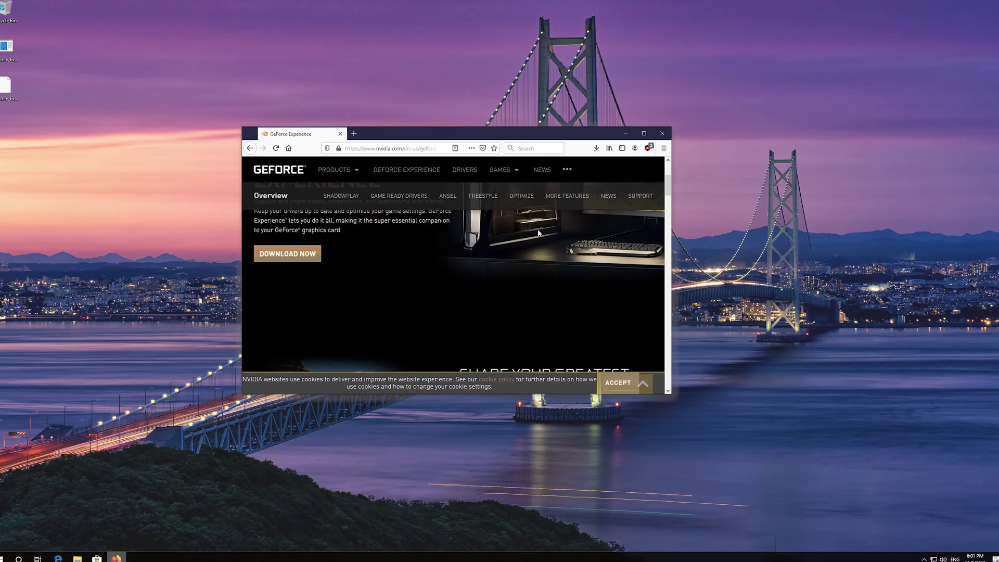
pyautogui.click(596, 148)
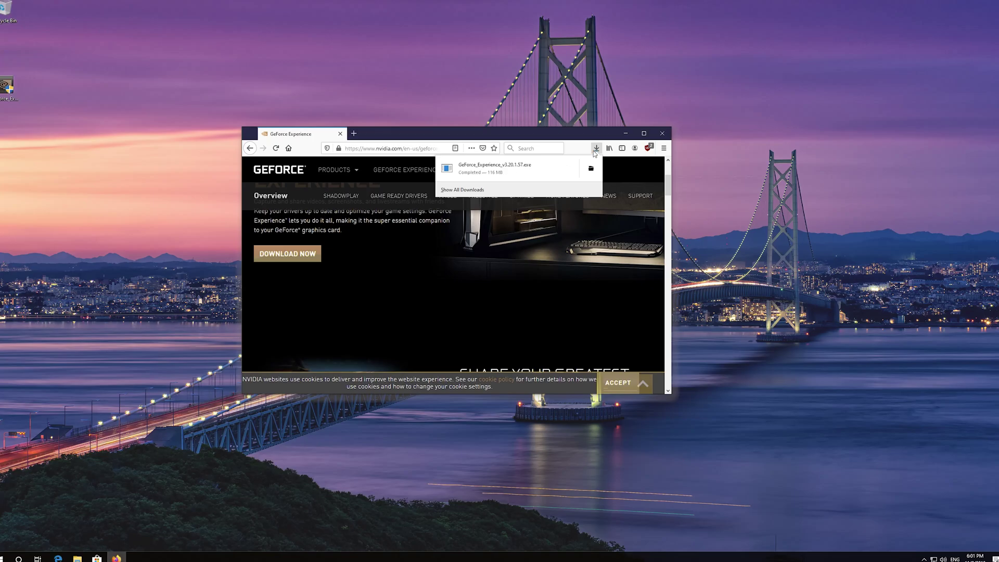
pyautogui.click(662, 134)
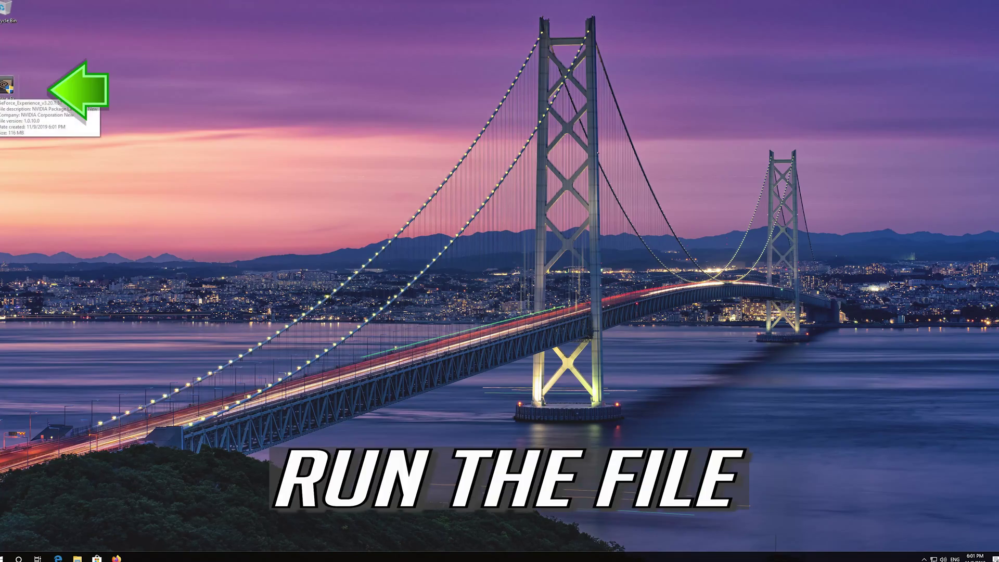
# - Run the GeForce Experience installer from the desktop and approve the UAC prompt
pyautogui.click(6, 93)
pyautogui.doubleClick(6, 92)
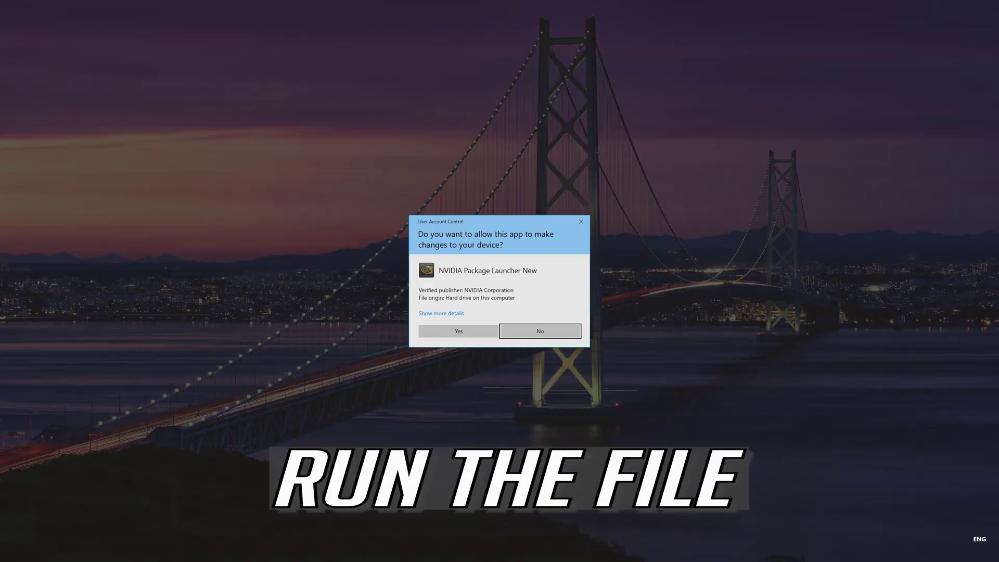
pyautogui.click(460, 331)
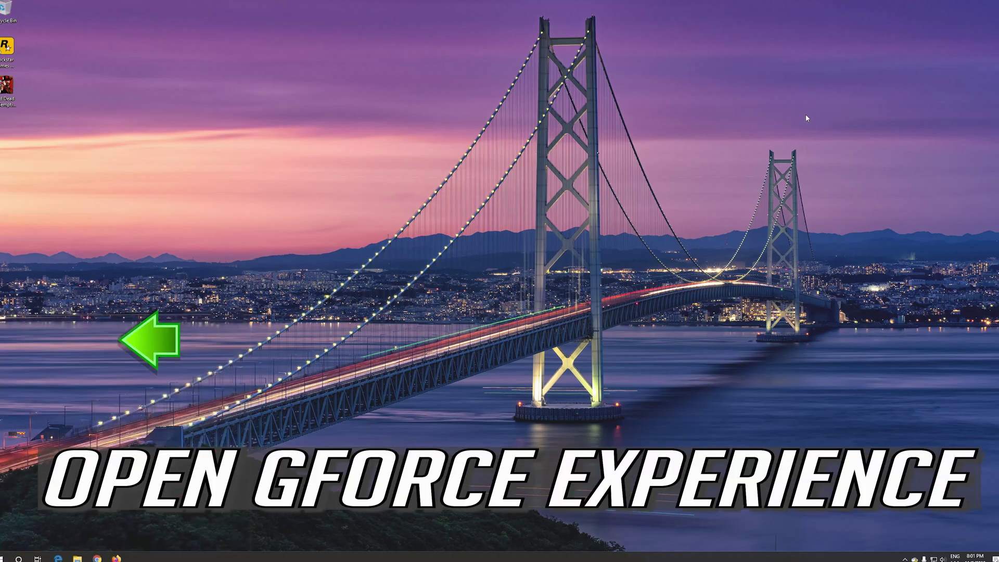
pyautogui.press('super')
pyautogui.write('gfo')
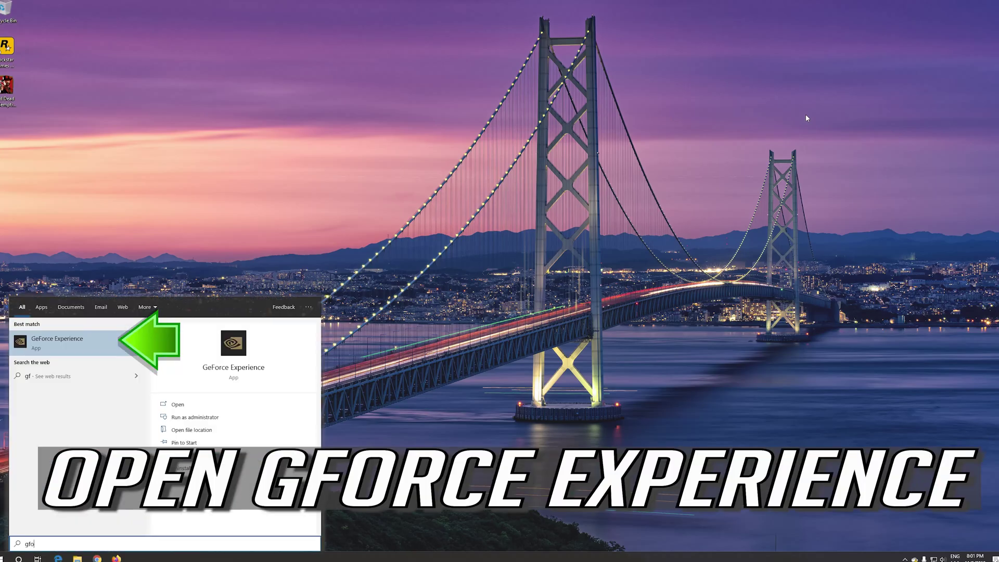
pyautogui.write('rce')
pyautogui.write(' experienc')
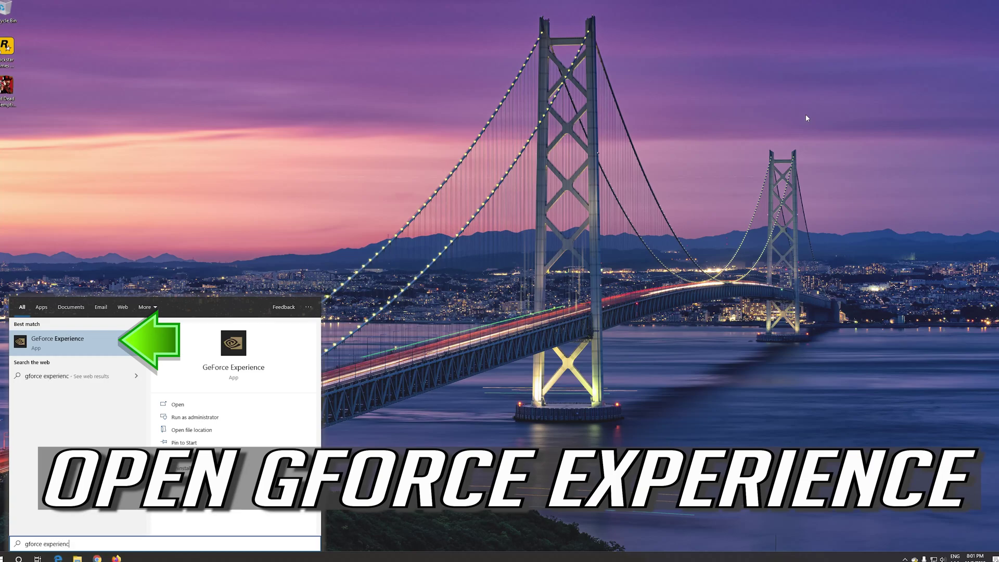
pyautogui.write('e')
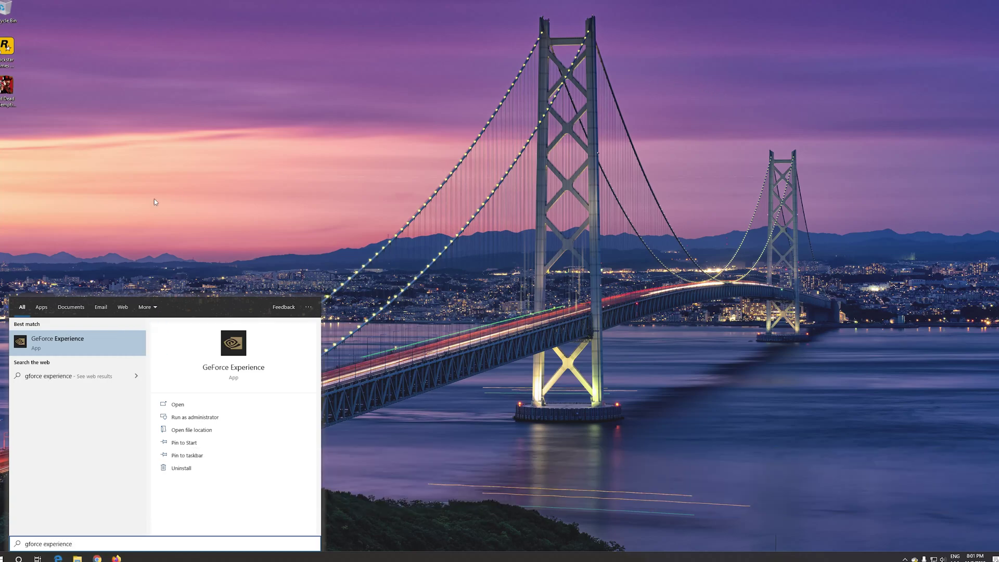
# - Open the GeForce Experience app from the 'gforce experience' Start search results
pyautogui.click(69, 348)
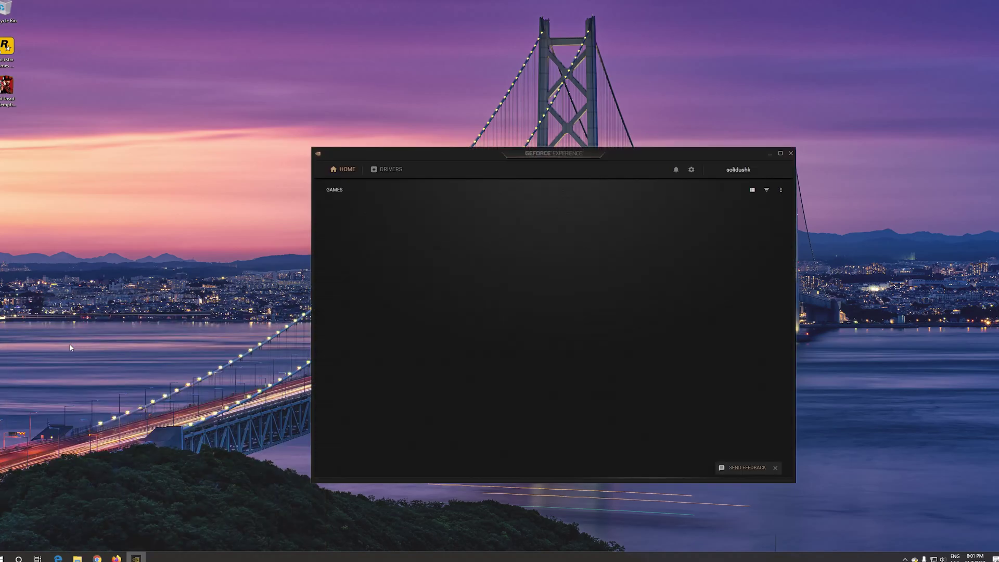
# - Start a custom installation of GeForce Game Ready Driver 441.12 from the Drivers tab
pyautogui.click(394, 174)
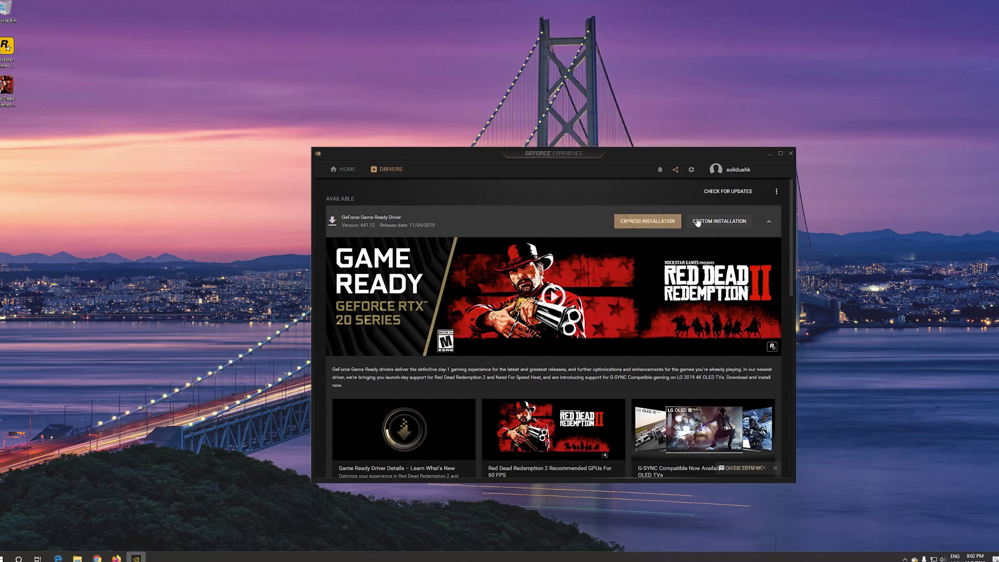
pyautogui.click(731, 222)
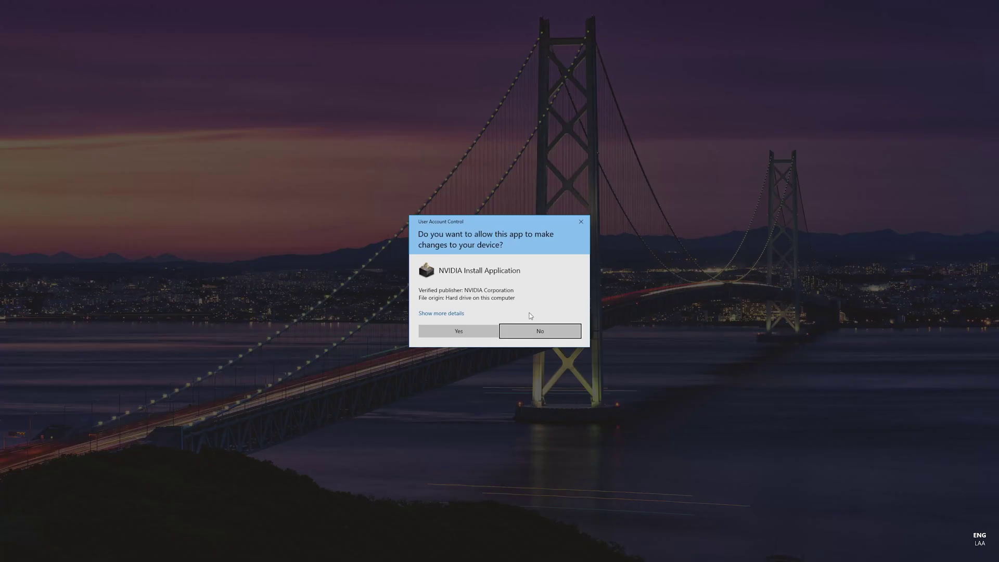
pyautogui.click(461, 328)
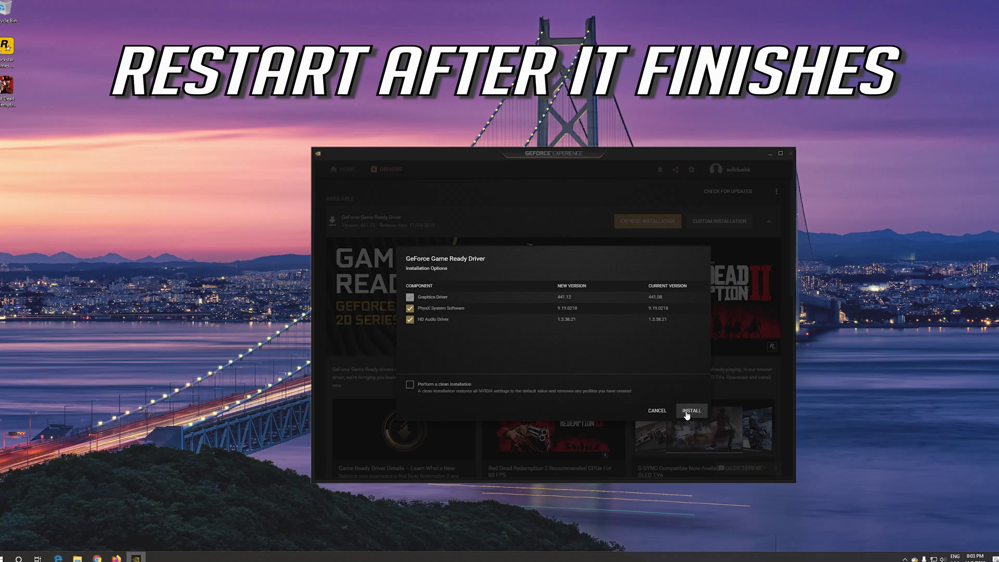
pyautogui.click(687, 413)
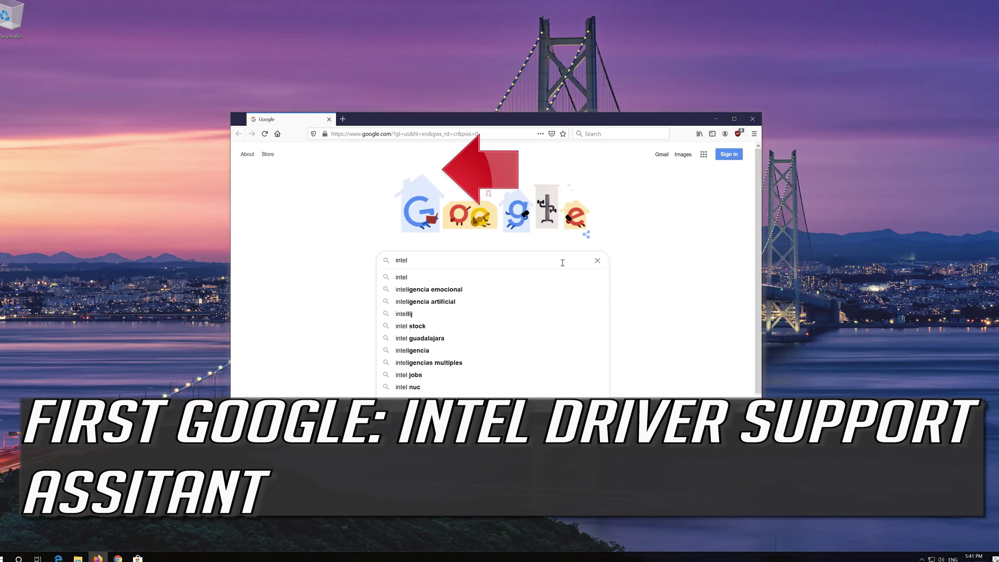
pyautogui.write('driver su')
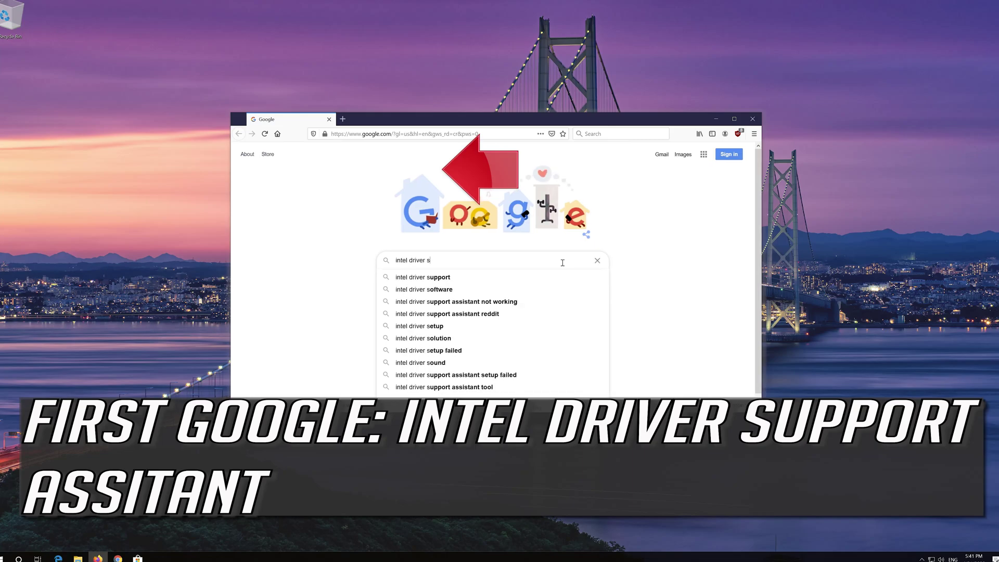
pyautogui.write('pport assistant')
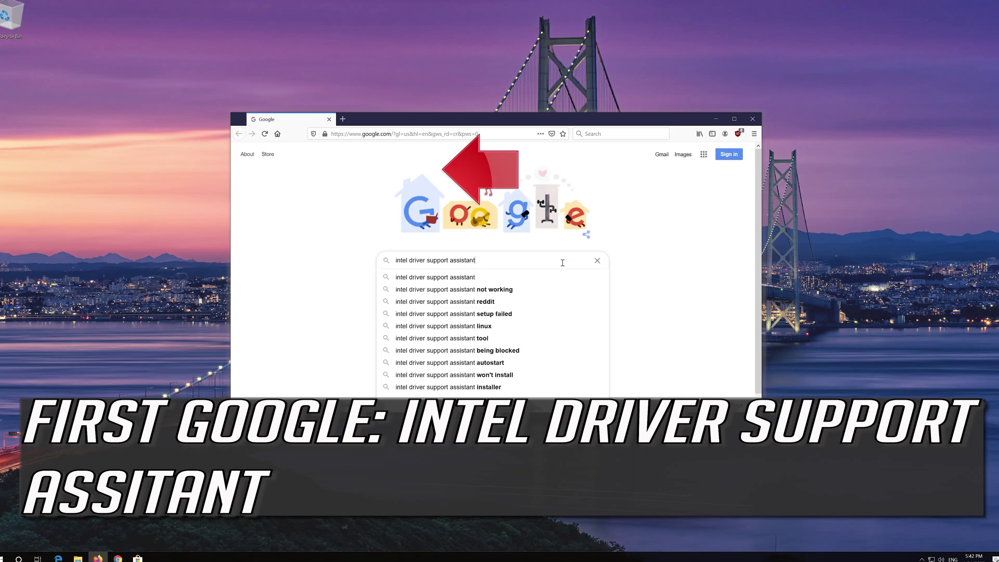
# - Search Google for 'intel driver support assistant' and open the intel.com result
pyautogui.press('Return')
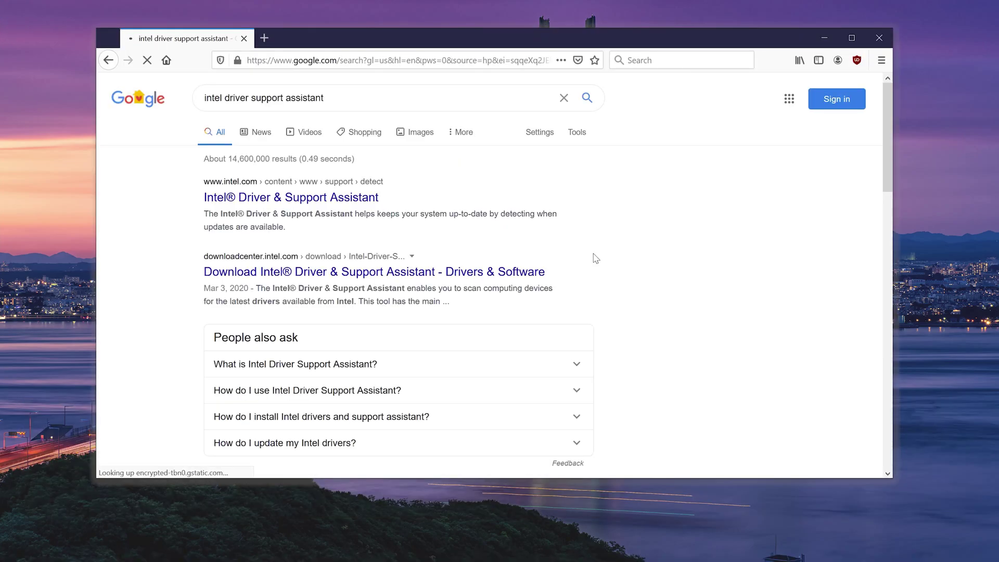
pyautogui.click(301, 199)
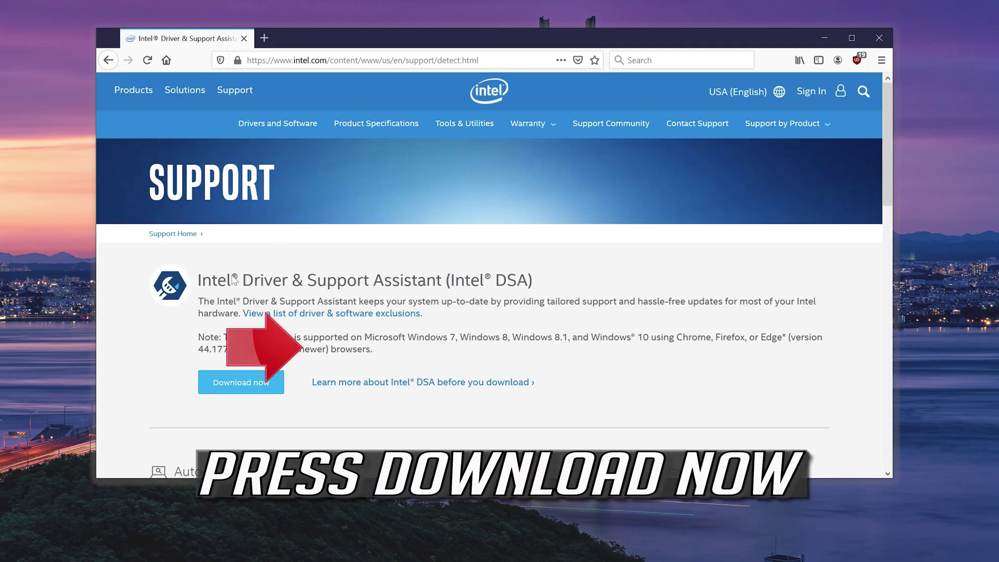
# - Download the Intel Driver & Support Assistant installer and save the file to disk
pyautogui.click(223, 391)
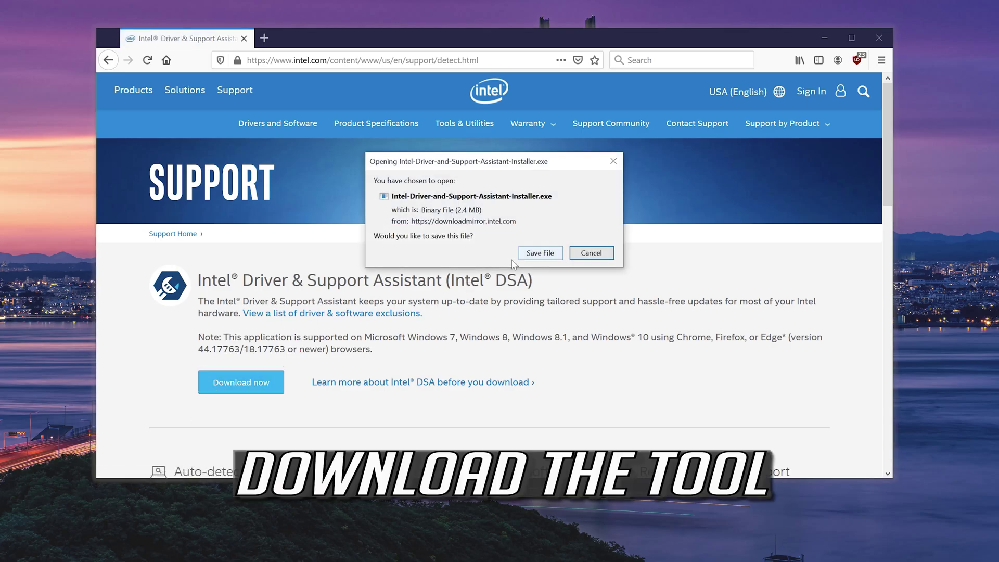
pyautogui.click(539, 253)
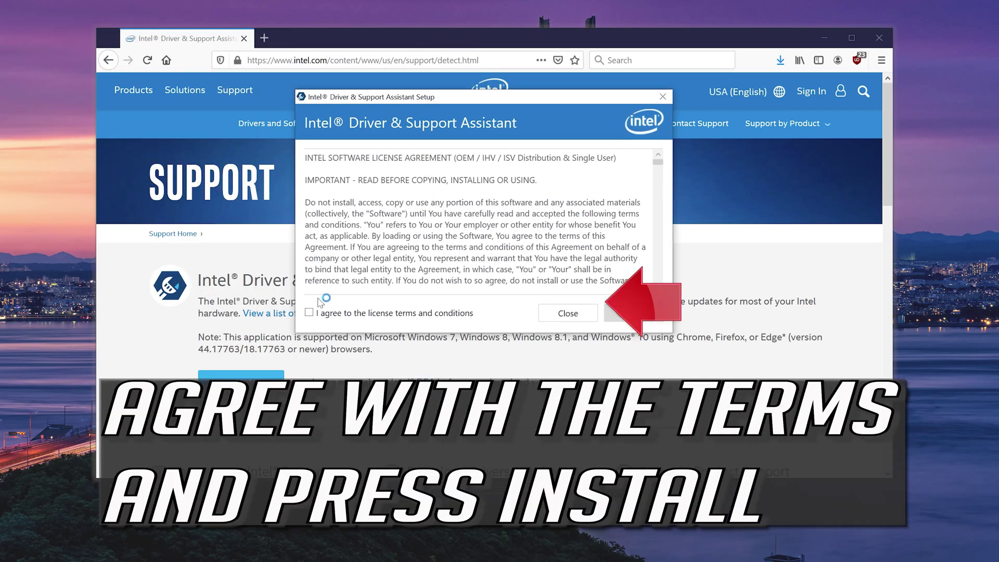
# - Accept the license and Improvement Program, approve UAC, install, then launch the Intel assistant
pyautogui.click(318, 314)
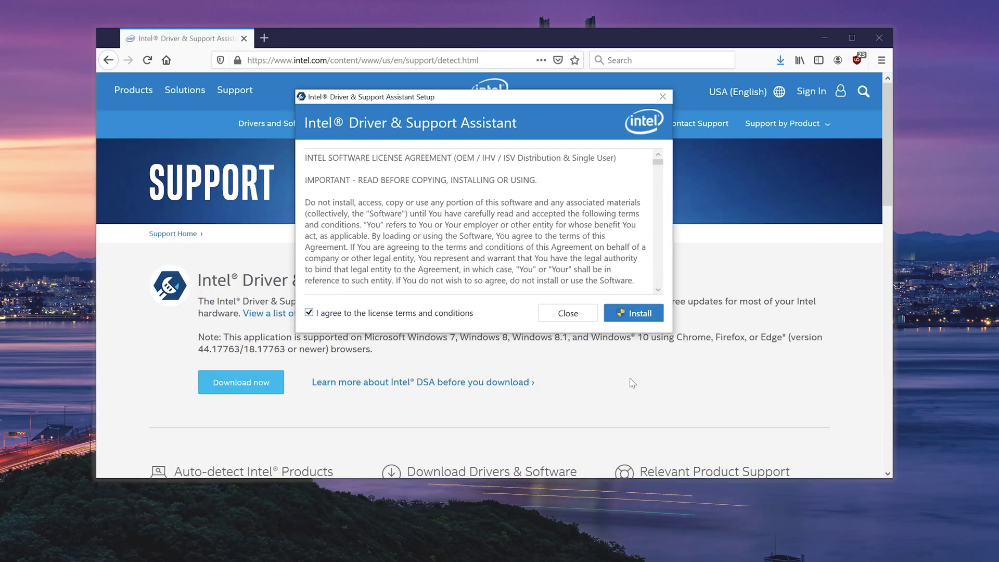
pyautogui.click(634, 322)
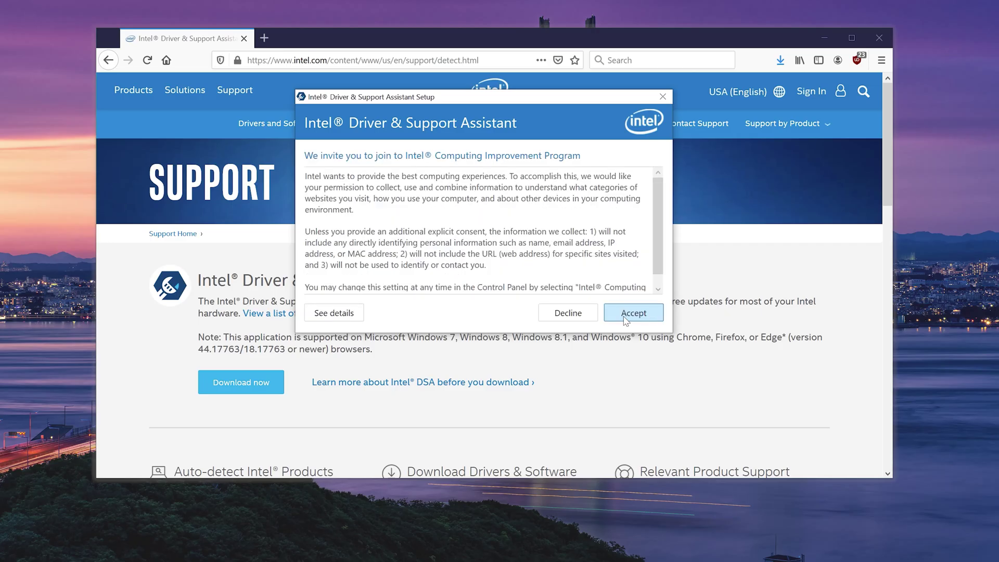
pyautogui.click(625, 318)
pyautogui.click(433, 358)
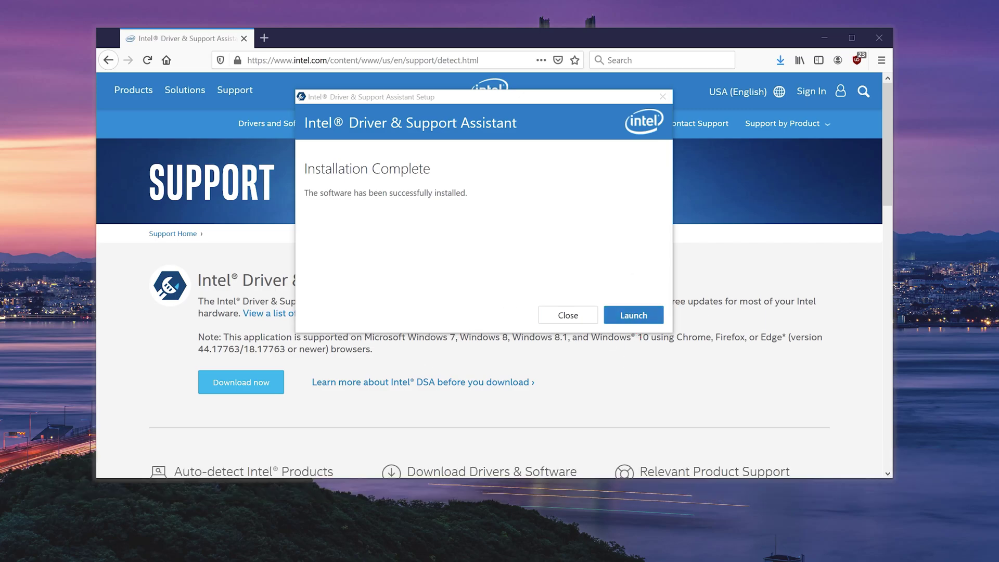
pyautogui.click(622, 321)
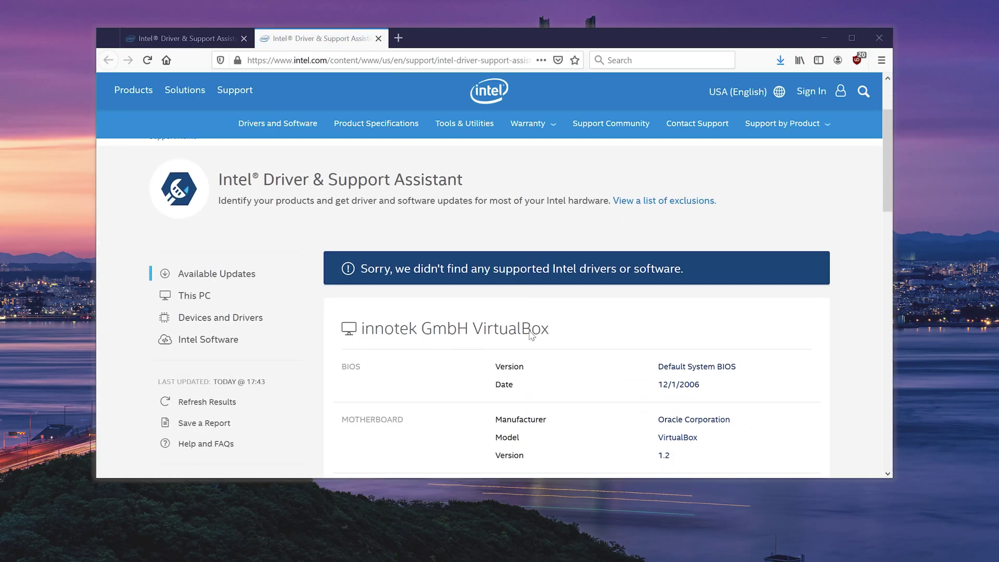
pyautogui.scroll(-4, 529, 335)
pyautogui.scroll(-3, 528, 335)
pyautogui.scroll(-1, 529, 334)
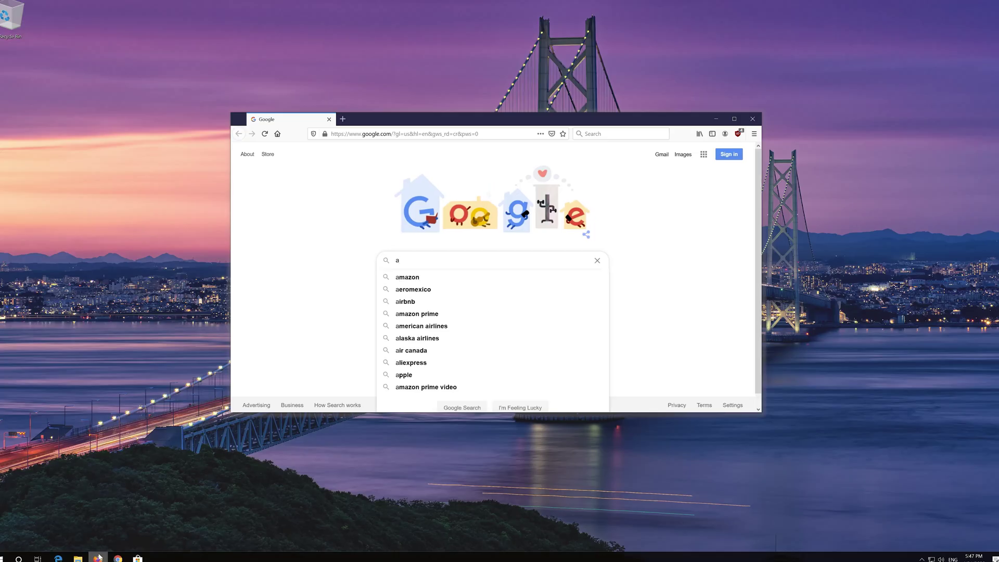
pyautogui.write('md gpu ')
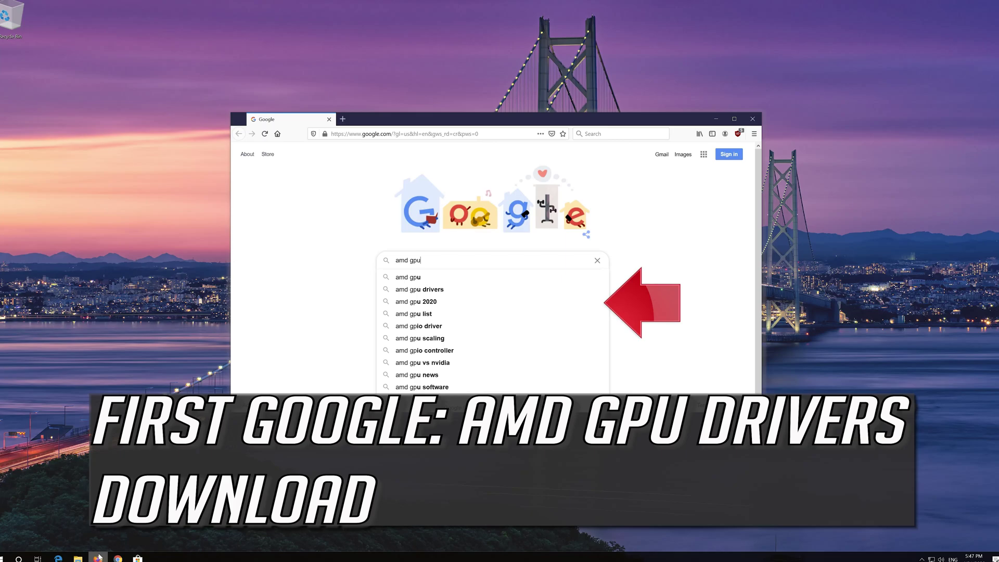
pyautogui.write('drive')
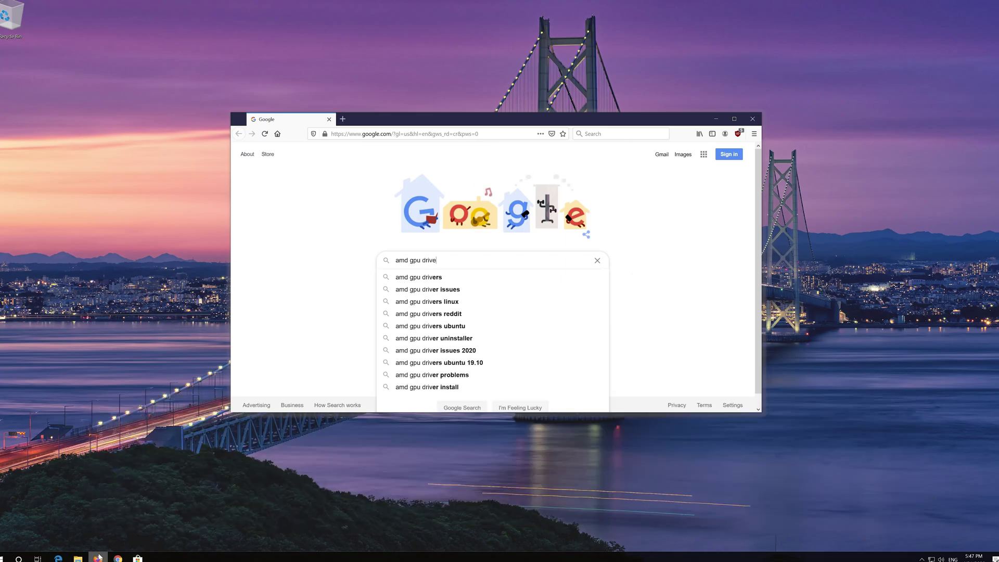
pyautogui.write('rs d')
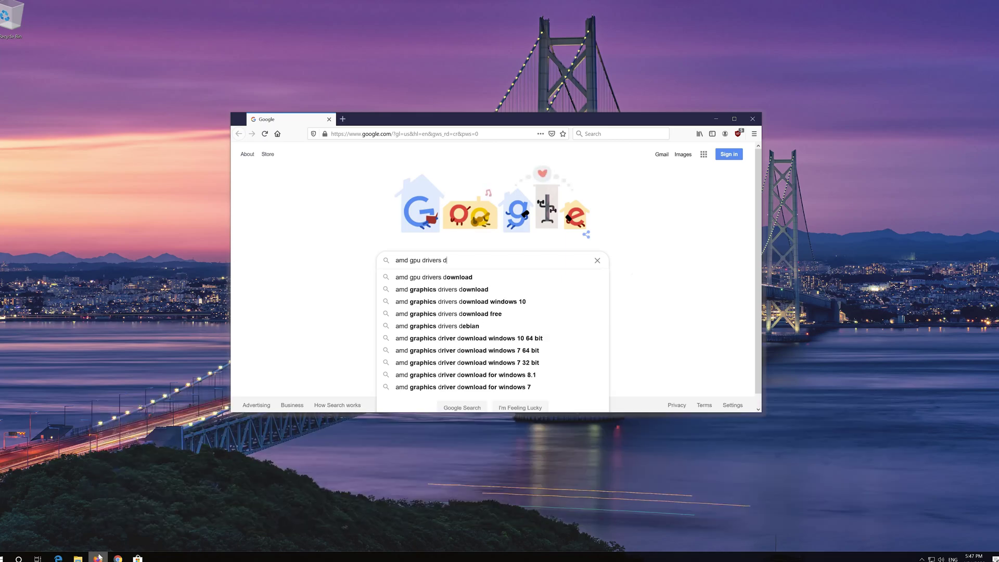
pyautogui.write('ownload')
# - Search Google for 'amd gpu drivers download' and open AMD's Drivers and Support result
pyautogui.press('Return')
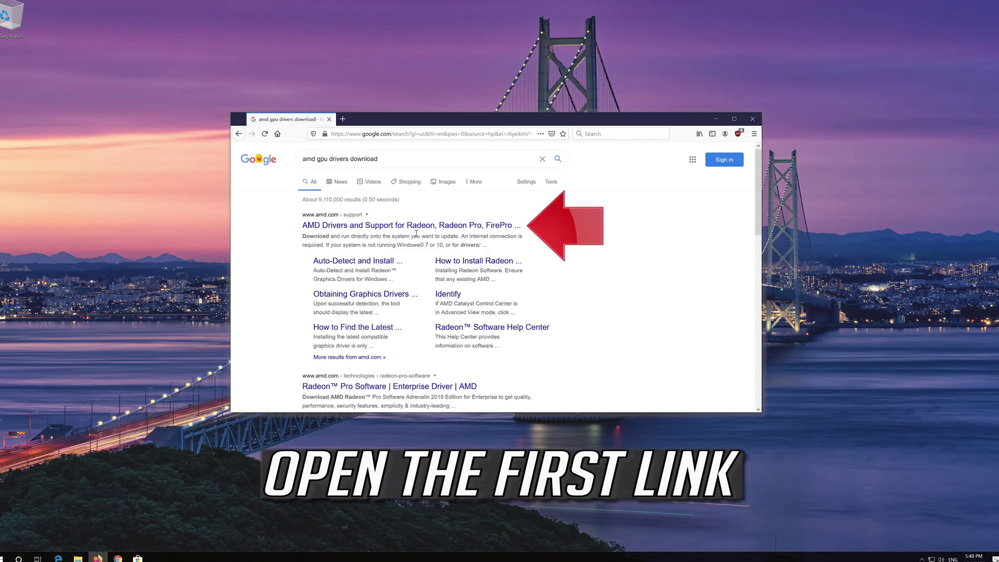
pyautogui.click(403, 226)
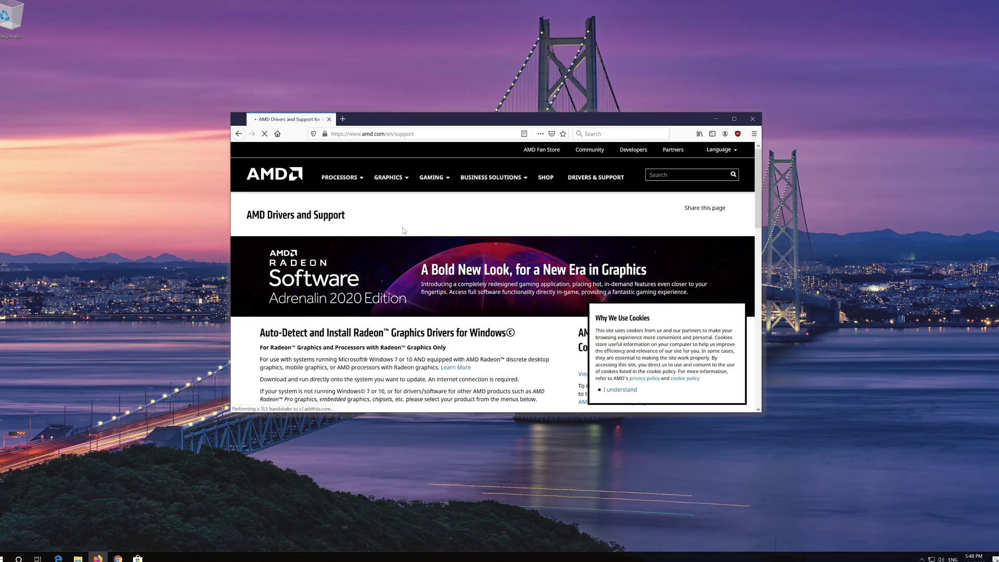
pyautogui.scroll(-2, 403, 230)
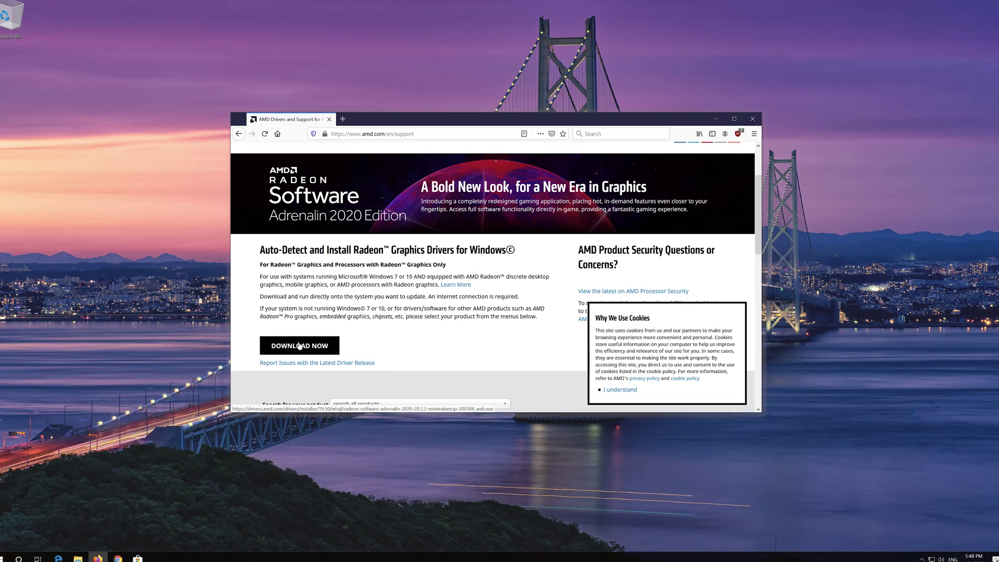
# - Save the Radeon auto-detect installer, close Firefox, and run the installer from the desktop
pyautogui.click(300, 346)
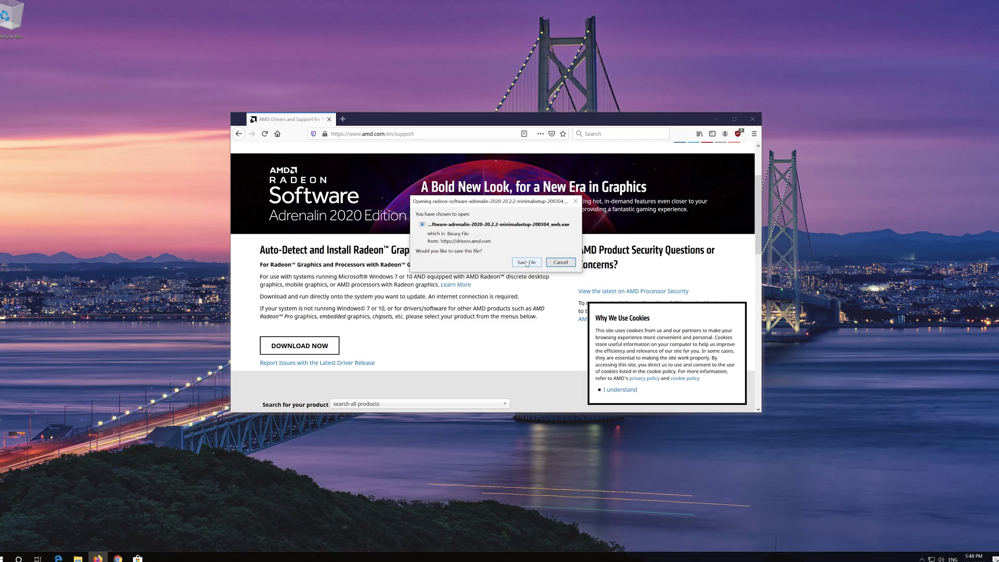
pyautogui.click(527, 263)
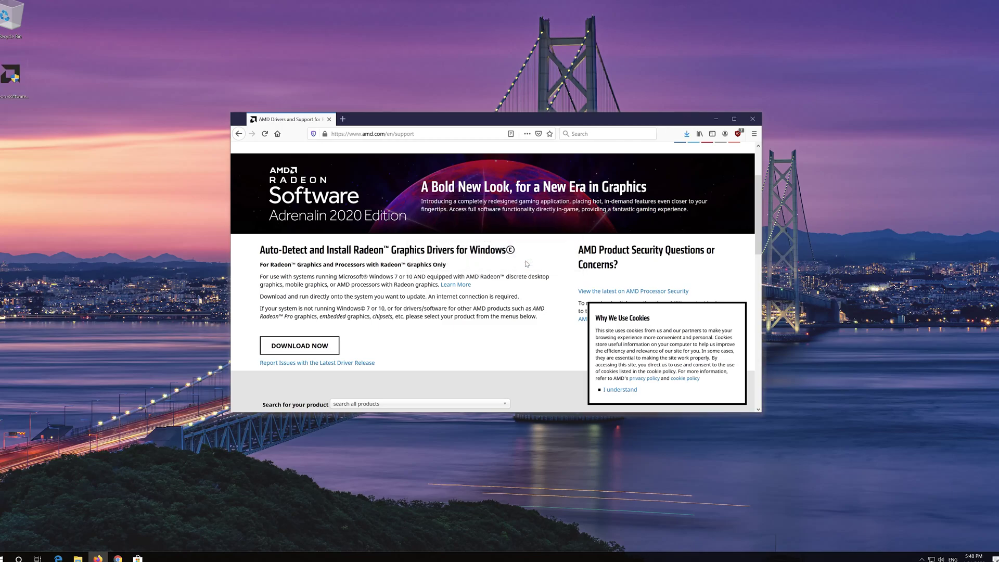
pyautogui.click(752, 118)
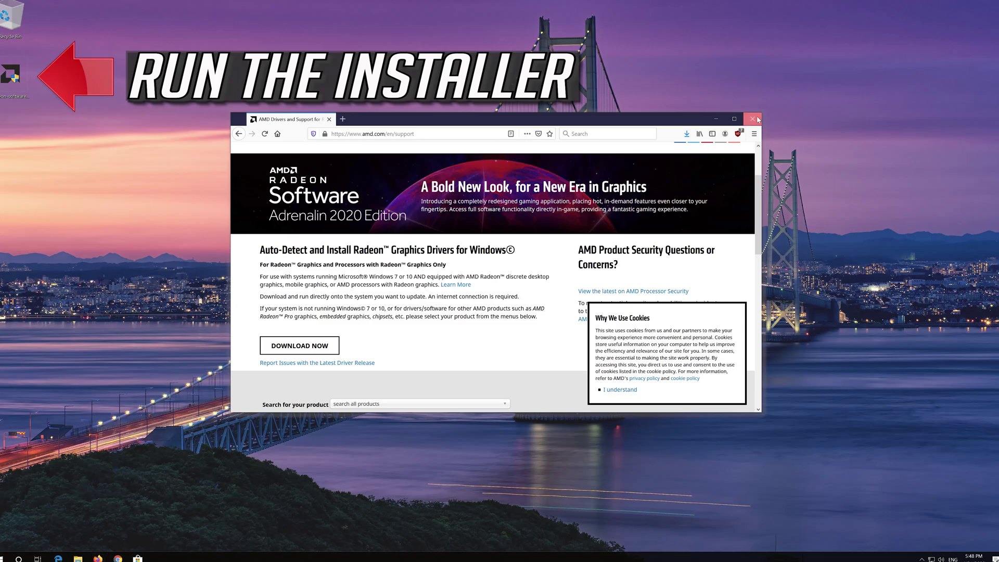
pyautogui.doubleClick(7, 81)
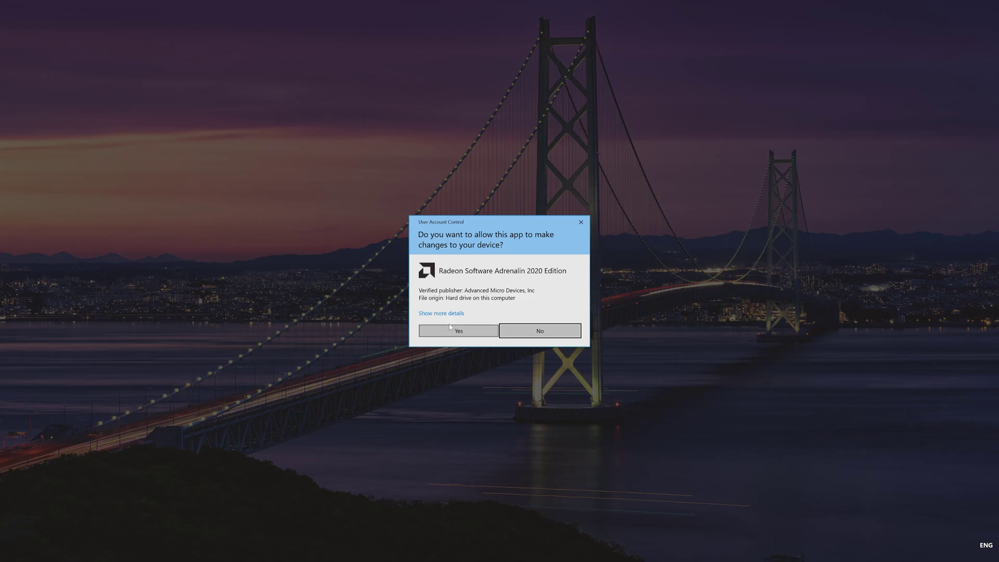
# - Grant the Radeon installer UAC permission and extract it to the default destination folder
pyautogui.click(440, 333)
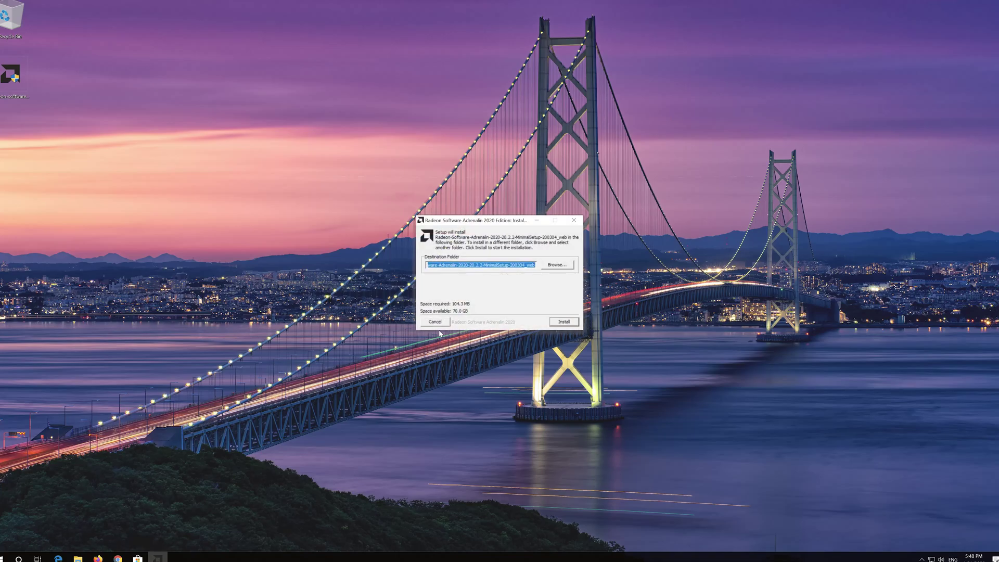
pyautogui.click(570, 324)
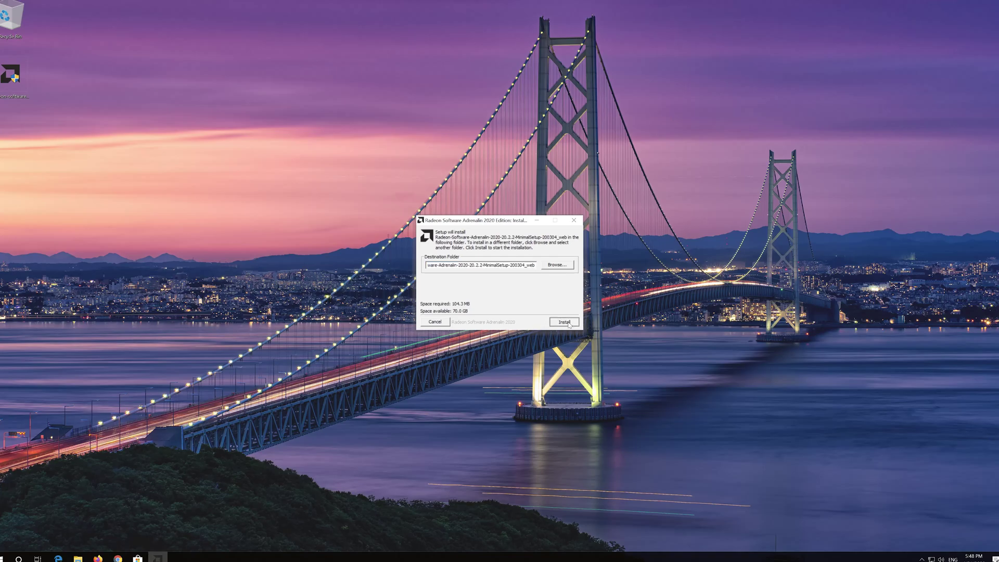